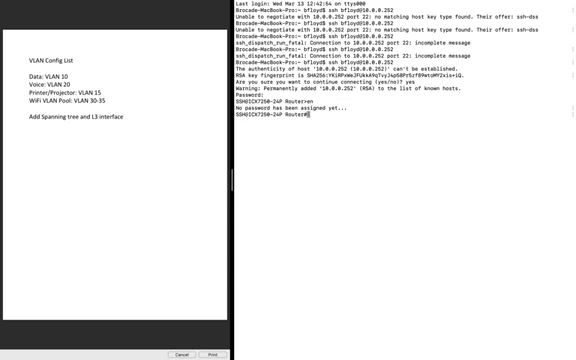
Refresh the Router# privileged prompt on the ICX7250 switch before querying its version
key("Return")
key("Return")
key("Return")
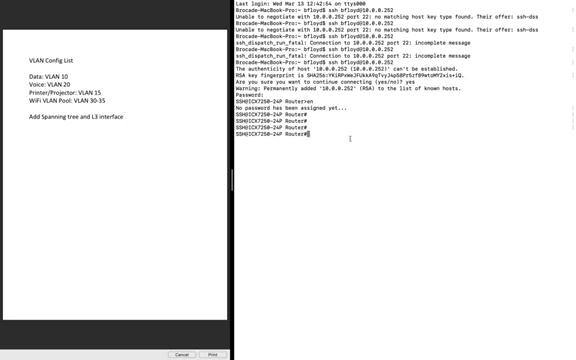
key("Return")
key("Return")
key("Return")
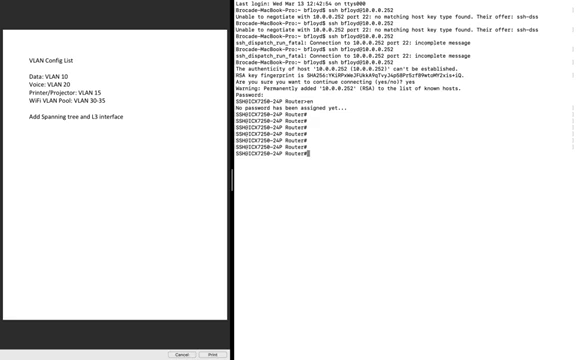
type("show ver")
Run 'show ver', select the firmware version number, then exit the paged output with Ctrl-C
key("Return")
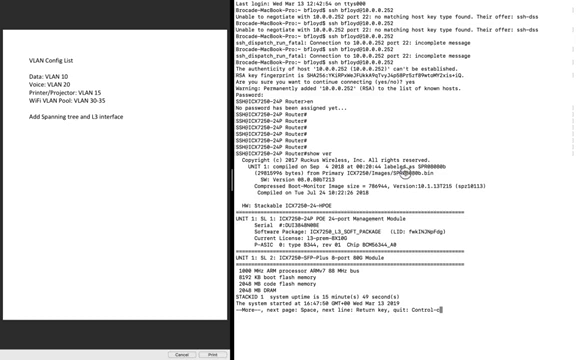
double_click(412, 172)
key("ctrl+c")
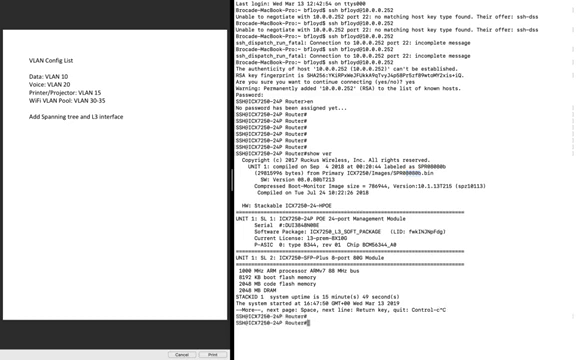
key("Return")
key("Return")
key("Return")
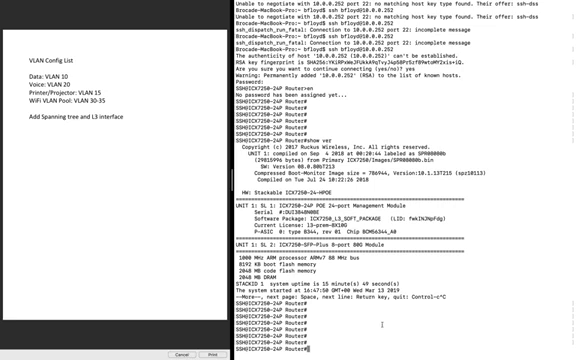
type("conf t")
Enter configuration mode and create VLAN 10 'Data' and VLAN 20 'Voice'
key("Return")
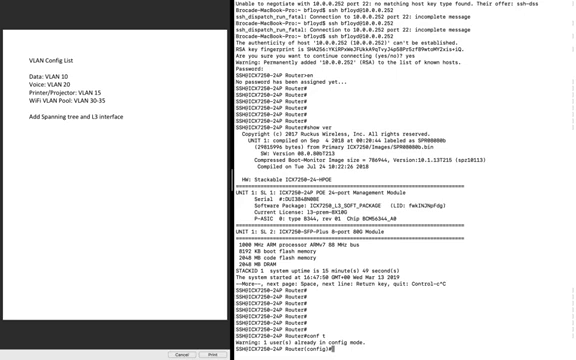
type("vlan ")
type("10 name ")
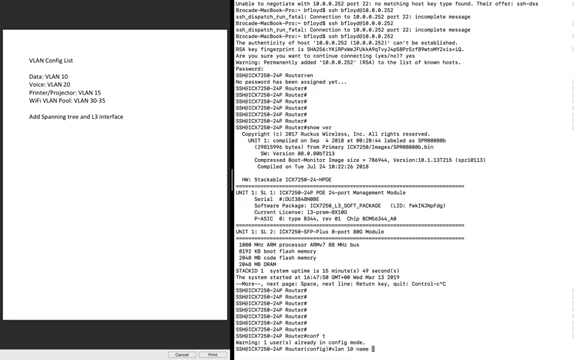
type("Data")
key("Return")
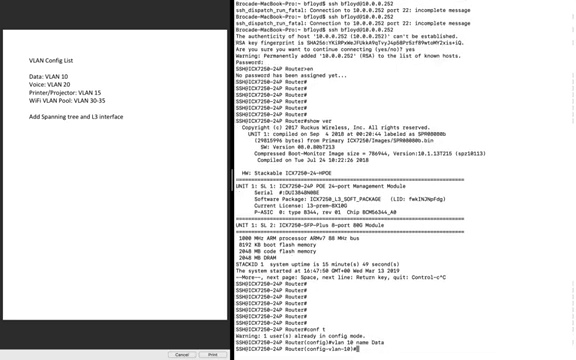
key("Up")
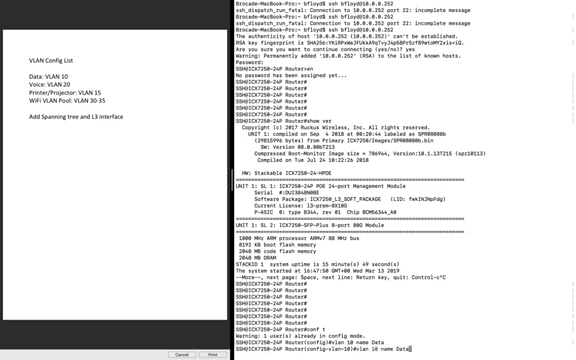
key("BackSpace")
key("BackSpace")
key("BackSpace")
key("BackSpace")
type("Voice")
key("Left")
key("Left")
key("Left")
key("Left")
key("Left")
key("Left")
key("Left")
key("Left")
key("Left")
key("Left")
key("Left")
key("Left")
key("BackSpace")
type("2")
key("Return")
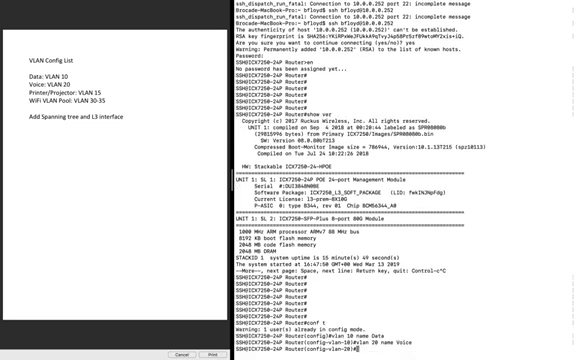
Create VLAN 15 'Printer' and VLANs 30 through 35 named 'WiFi'
key("Up")
key("BackSpace")
key("BackSpace")
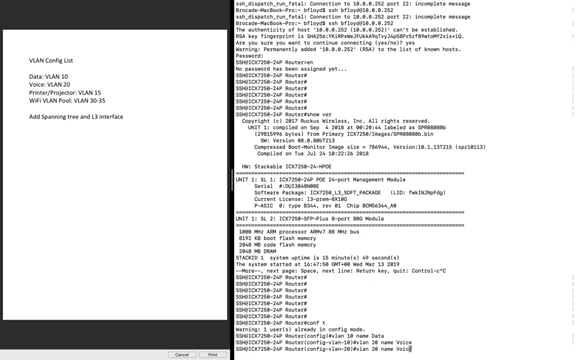
key("BackSpace")
key("BackSpace")
key("BackSpace")
type("VoicePrinter Printer")
key("Left")
key("Left")
key("Left")
key("Left")
key("Left")
key("Left")
key("Left")
key("Left")
key("Left")
key("Left")
key("Left")
key("Left")
key("BackSpace")
type("15")
key("Return")
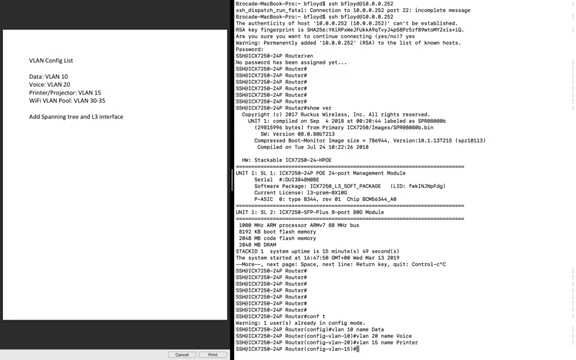
type("vlan ")
type("30 ?")
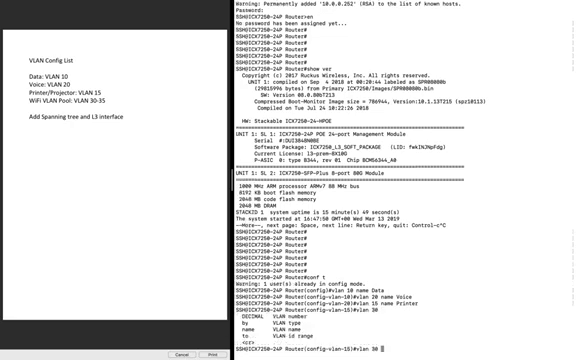
type("to ")
type("35")
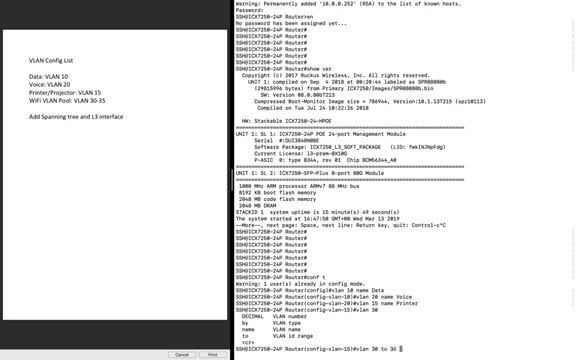
type(" name WiFi")
key("Return")
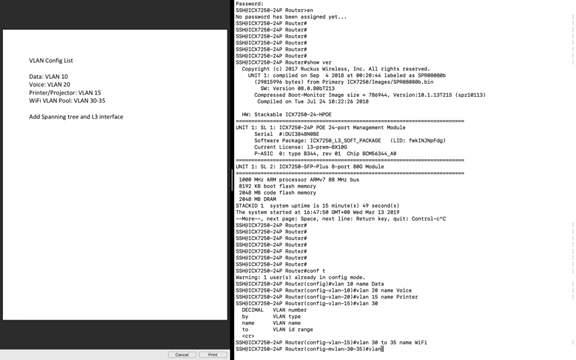
type("vlan 10")
Under vlan 10, assign ethernet ports 1/1/1 to 1/1/8 as untagged
key("Return")
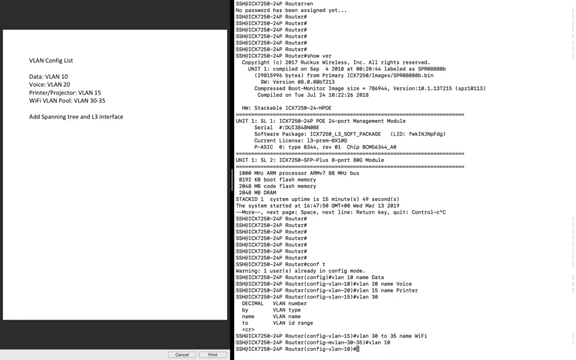
type("unt")
key("Tab")
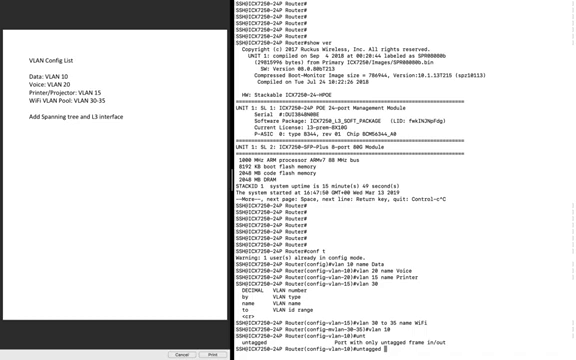
type("eth ")
type("1/1/1 t")
type("o 1/1/8")
key("Return")
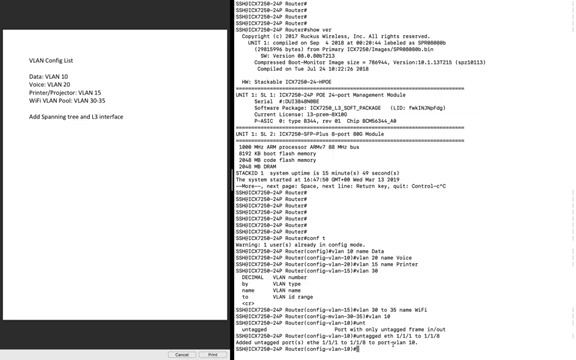
type("20vlan 20")
Under vlan 20, add ethernet ports 1/1/1 to 1/1/8 as tagged
key("Return")
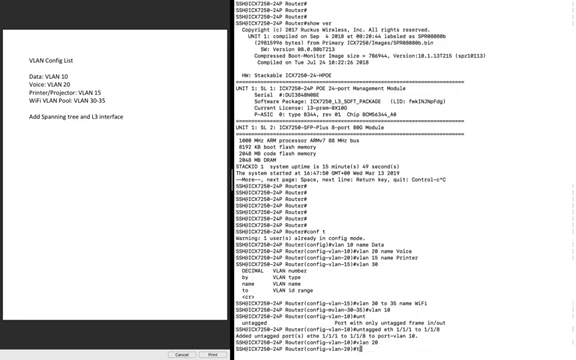
type("tagg")
key("Tab")
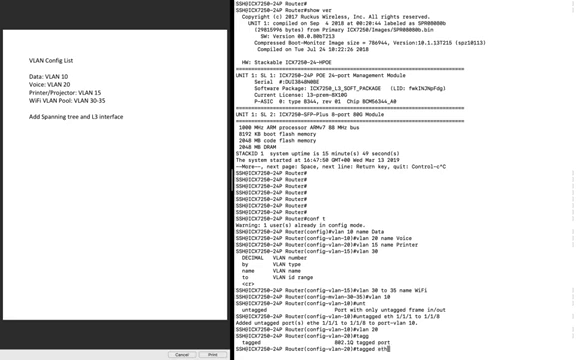
type(" 1/1/1 to")
type(" 1/1/8")
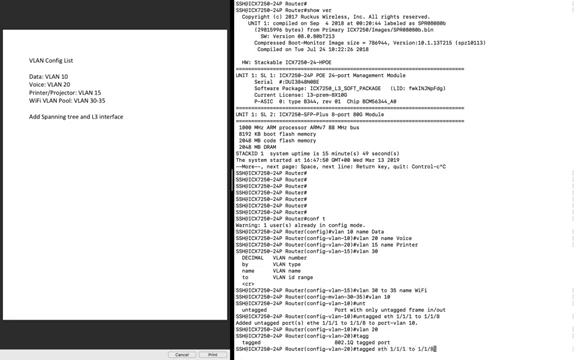
key("Return")
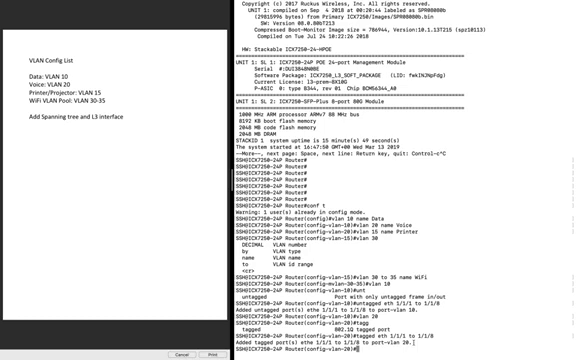
key("Return")
type("wr mem")
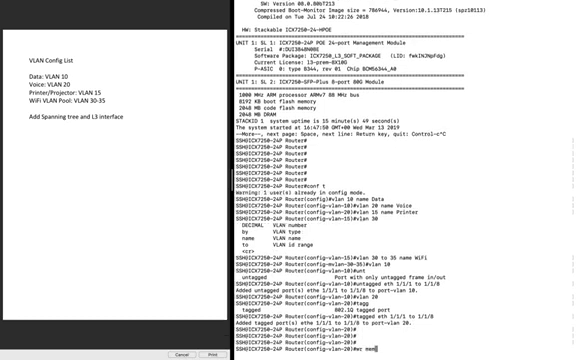
Save the configuration with 'wr mem' and enter the vlan 15 context
key("Return")
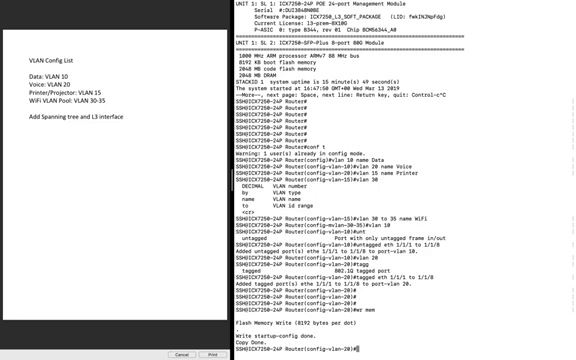
type("vlan 15")
key("Return")
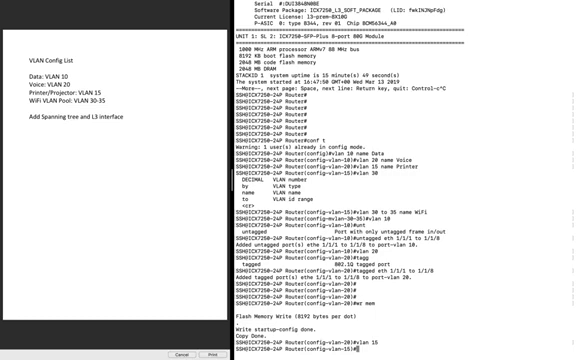
type("untagged eth ")
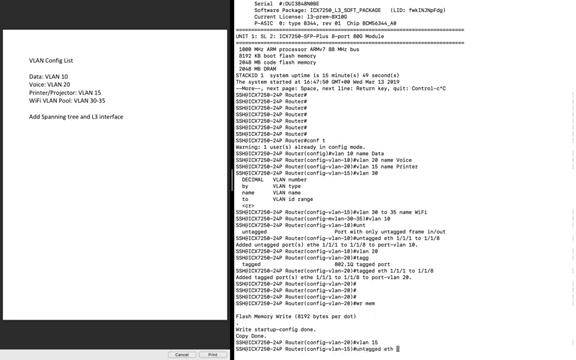
type("1/1/")
type("9 t")
type("o 1/1/12")
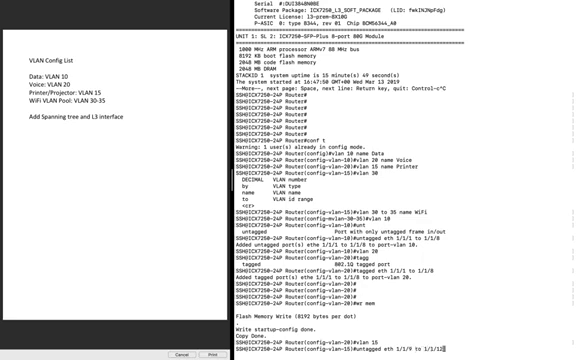
Assign ethernet ports 1/1/9 to 1/1/12 as untagged under vlan 15
key("Return")
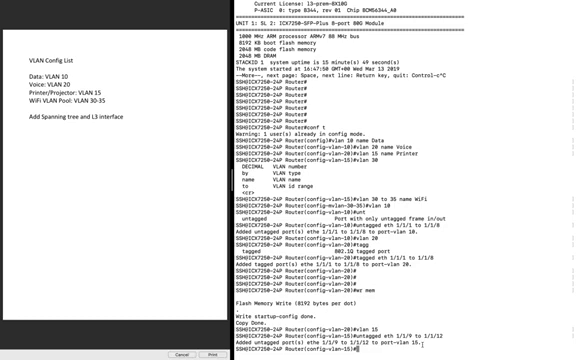
type("vlan 30 to 3")
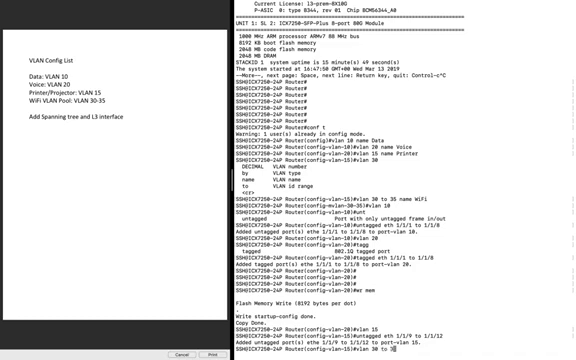
type("5")
Enter 'vlan 30 to 35' and add ethernet ports 1/1/16 to 1/1/24 as tagged
key("Return")
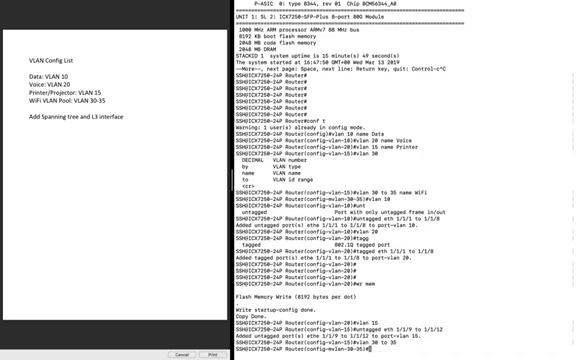
type("tagged eth ")
type("1/1/1")
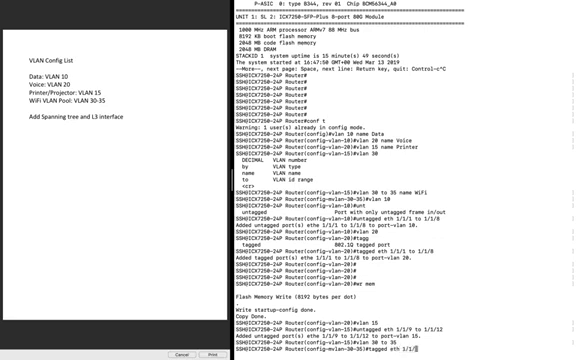
type("6 to ")
type("1/1/")
type("2a")
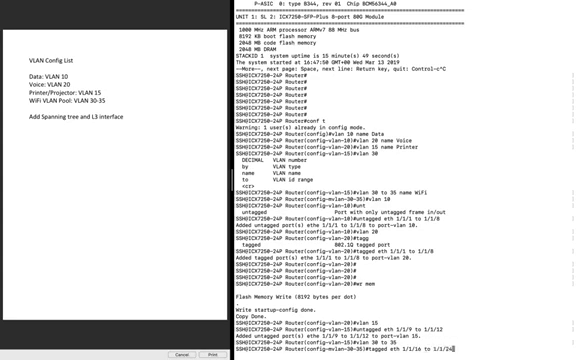
key("Return")
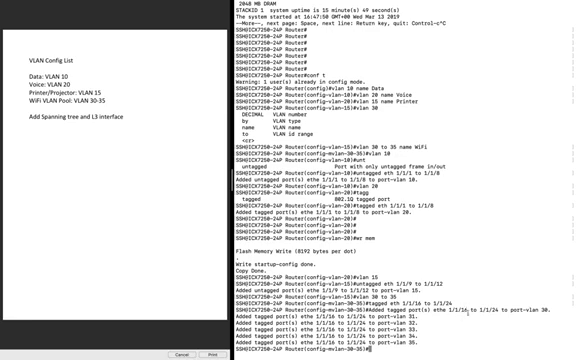
left_click_drag(565, 310, 520, 310)
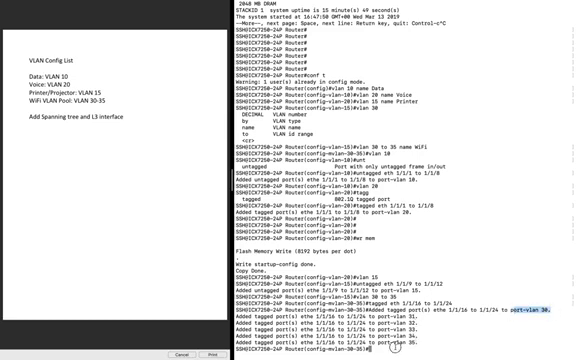
left_click(397, 343)
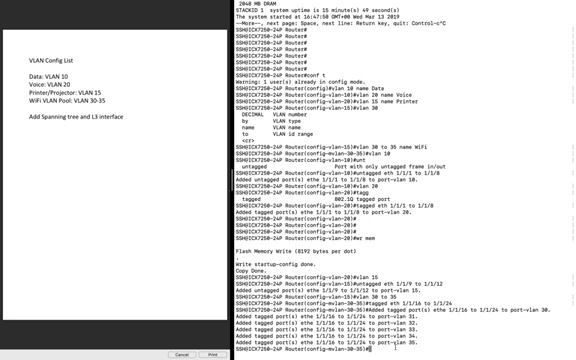
type("vlan ")
type("99")
type(" name ")
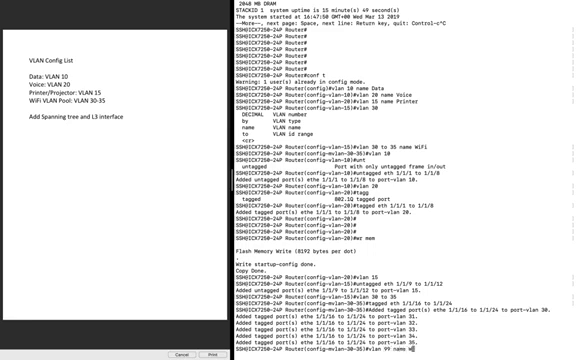
type("Wifii")
type("Management")
Create VLAN 99 'WiFiManagement' and submit a port assignment for 1/1/16–1/1/24, which is rejected
key("Return")
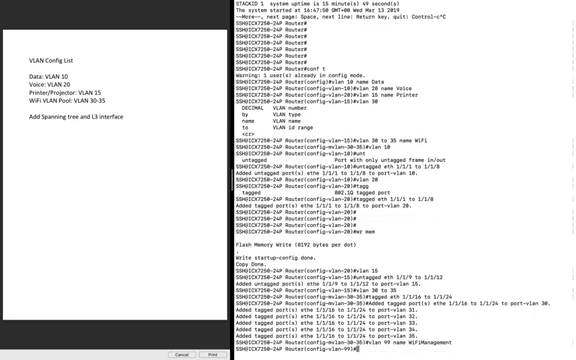
type("un")
key("BackSpace")
key("BackSpace")
key("Up")
key("Up")
key("Up")
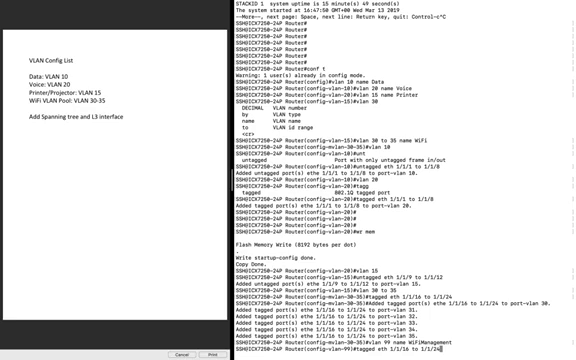
key("ctrl+a")
type("un")
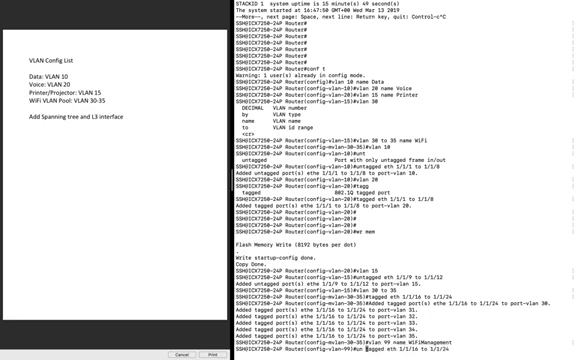
key("Return")
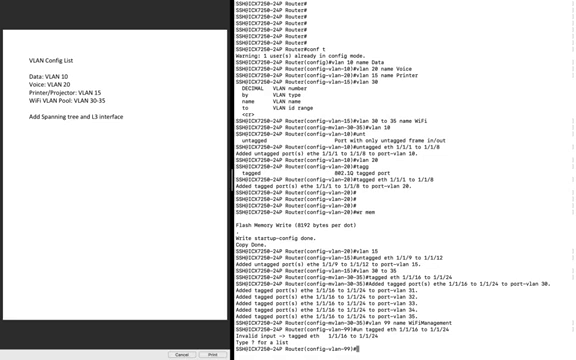
Fix the 'un tagged' typo and run 'untagged eth 1/1/16 to 1/1/24'
key("Up")
key("ctrl+Left")
key("ctrl+Left")
key("ctrl+Left")
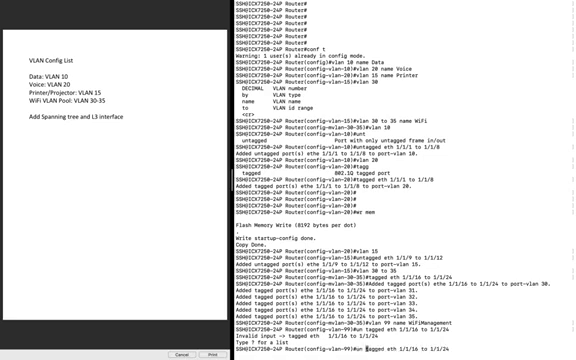
key("BackSpace")
key("Return")
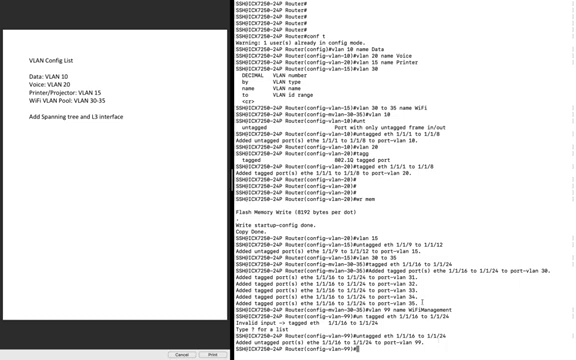
left_click_drag(413, 0, 413, 285)
left_click(418, 297)
type("vlan 10 15 ")
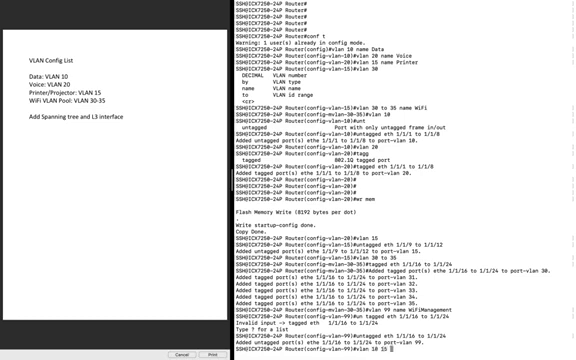
type("20 30-")
type("35")
Enter 'vlan 10 15 20 30 to 35', correcting the rejected hyphenated range
key("Return")
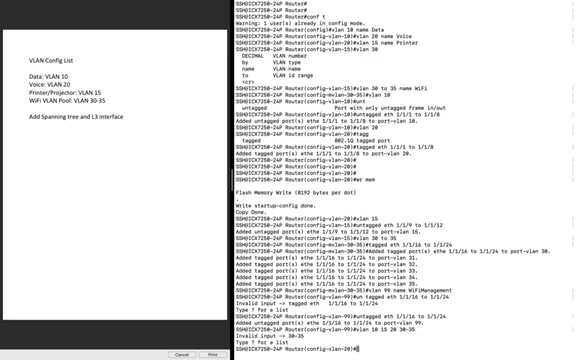
key("Up")
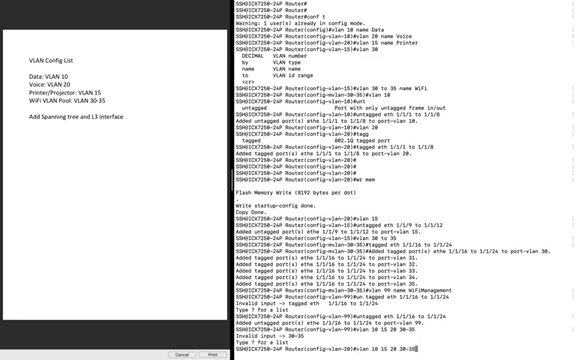
key("BackSpace")
key("BackSpace")
key("BackSpace")
type("to ")
type("35")
key("Return")
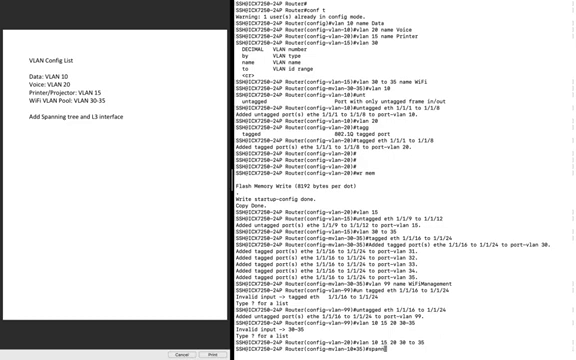
type("spann")
Enable rapid spanning tree 802-1w on the VLAN group
key("Tab")
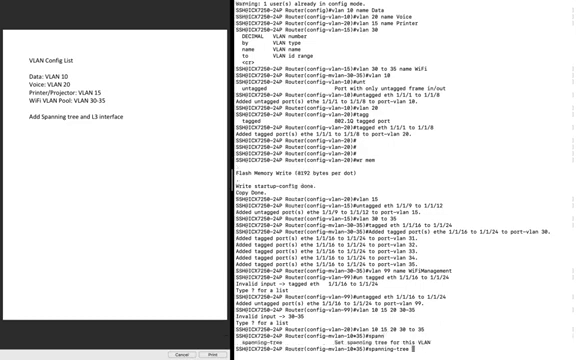
type("802")
key("Tab")
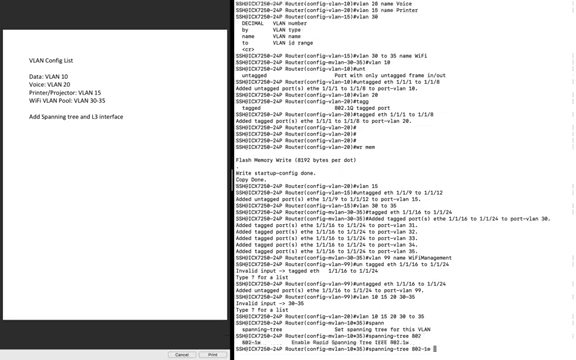
key("Tab")
key("Return")
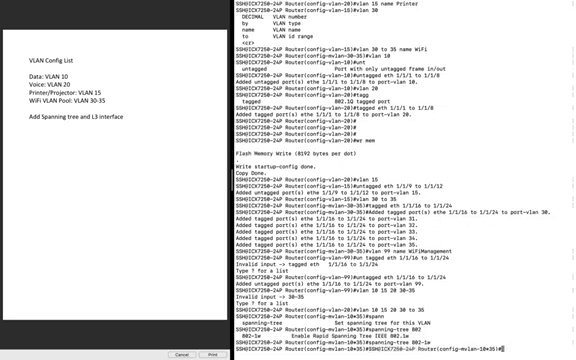
Set the group's RSTP priority to 40000 and save the configuration with 'wr mem'
key("question")
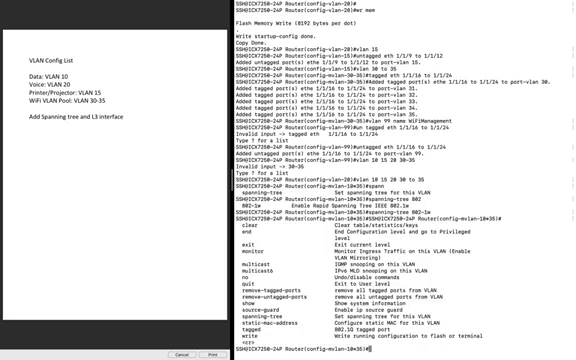
key("Up")
type("prio")
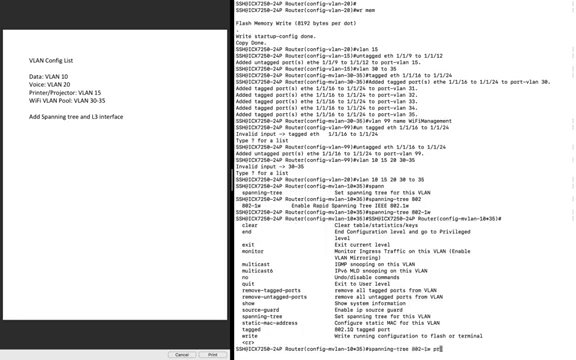
key("Tab")
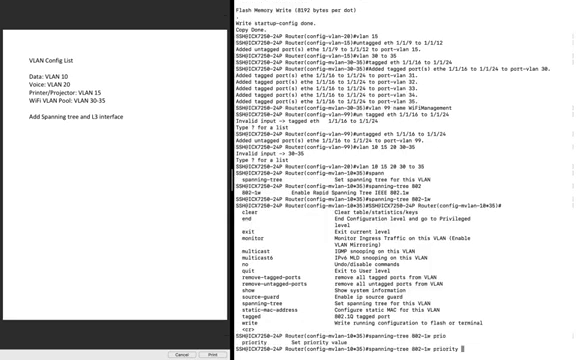
type("40000")
key("Return")
key("Return")
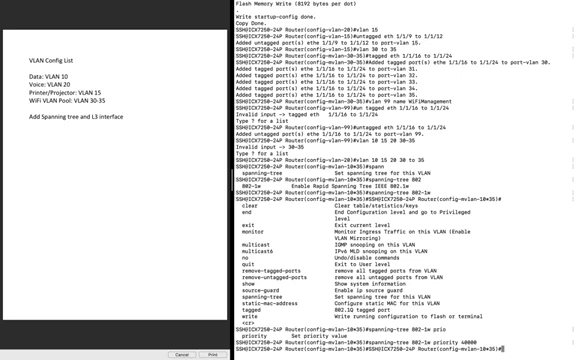
key("Return")
key("Return")
key("Return")
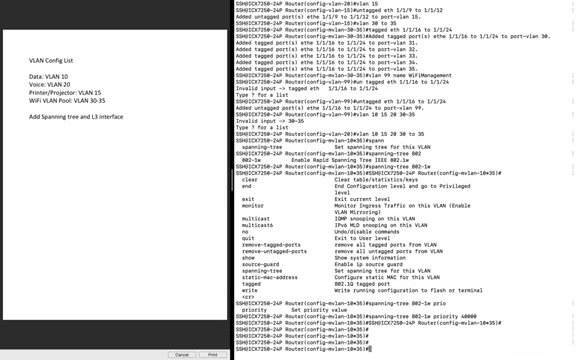
type("wr mem")
key("Return")
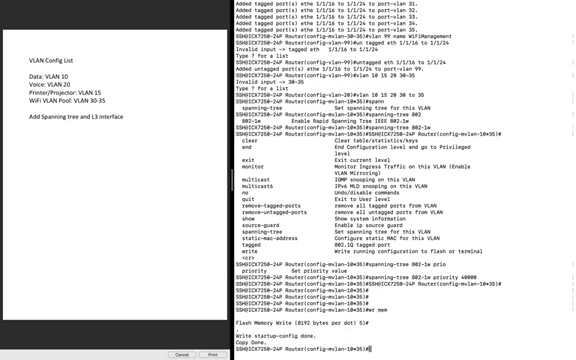
type("show run")
Page through the 'show run' output to the VLAN section, then stop it
key("Return")
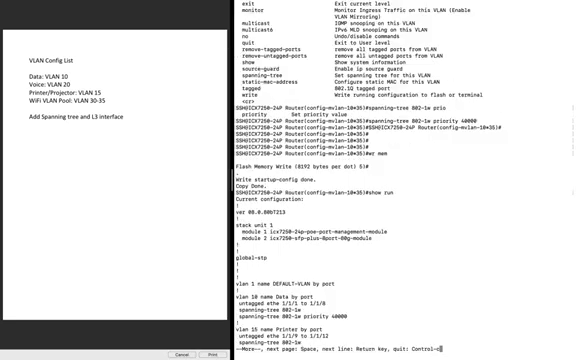
key("Return")
key("Return")
key("Return")
key("Return")
key("Return")
key("Return")
key("Return")
key("Return")
key("Return")
key("Return")
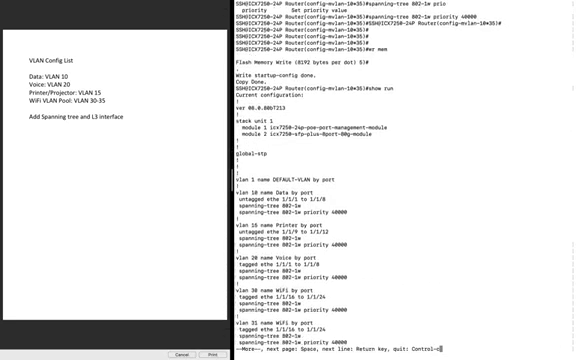
key("Return")
key("Return")
key("Return")
key("Return")
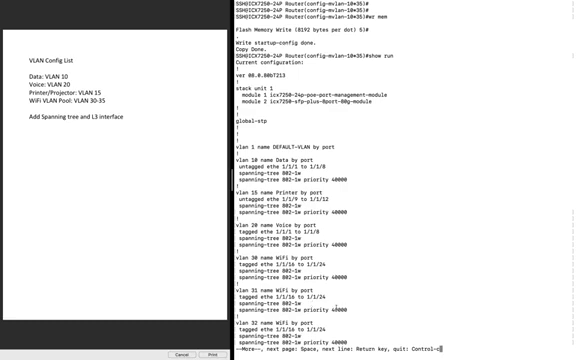
key("space")
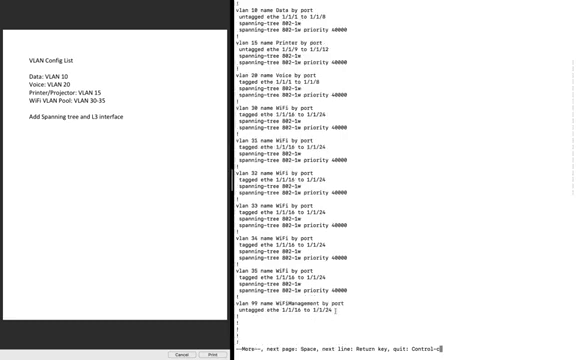
key("ctrl+c")
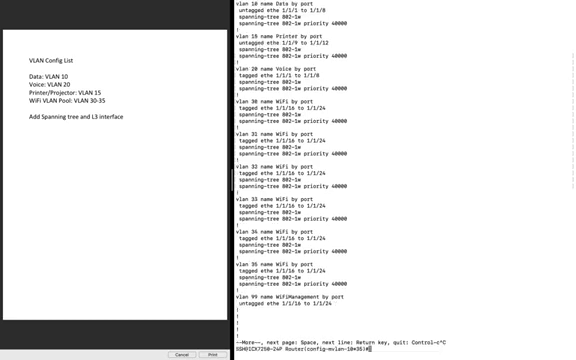
type("vlan 999")
Enable spanning-tree 802-1w on VLAN 99 with priority 40000
key("BackSpace")
key("Return")
type("show run")
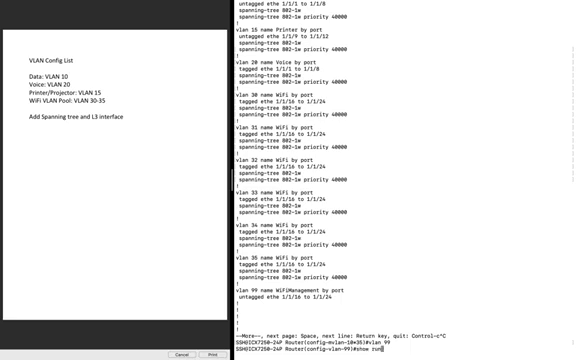
key("Up")
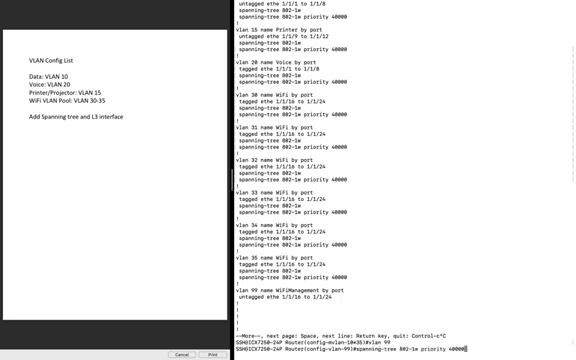
key("Up")
key("Return")
key("Up")
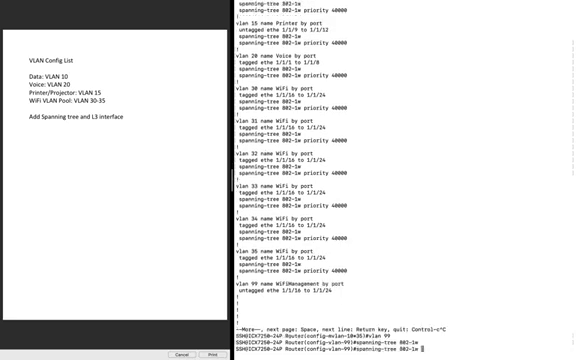
type("pri")
type(" 40000")
key("Return")
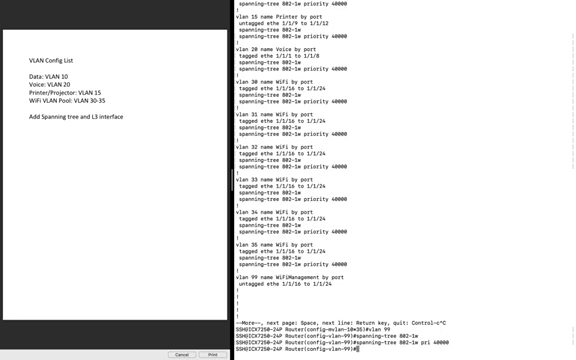
type("show ")
type("int br")
Show the 'show int br' port table and highlight the 1/2/1 uplink rows
key("Return")
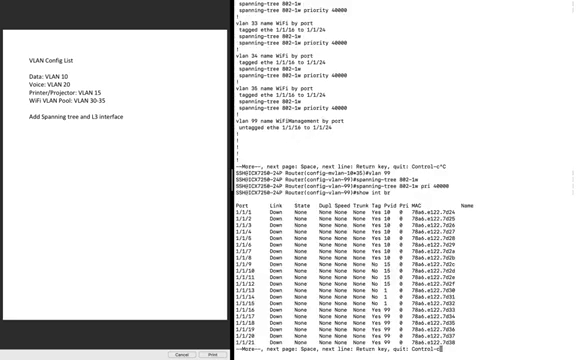
key("space")
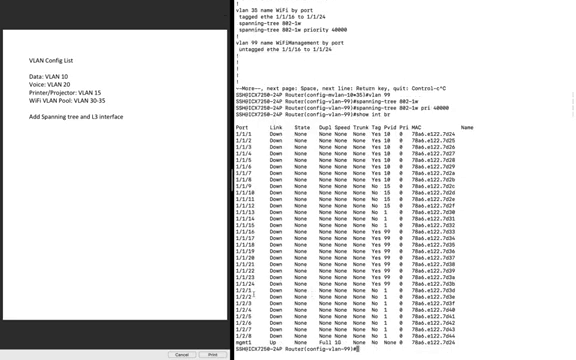
mouse_move(236, 288)
left_mouse_down()
mouse_move(264, 318)
mouse_move(410, 324)
left_mouse_up()
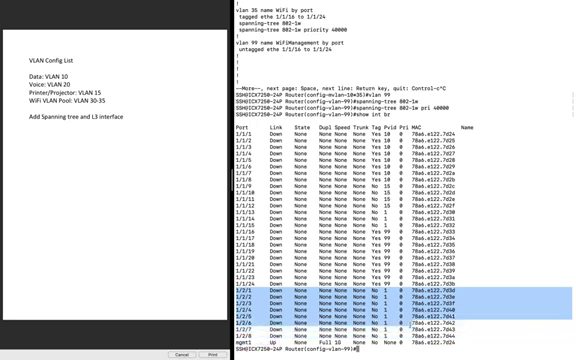
left_click(244, 292)
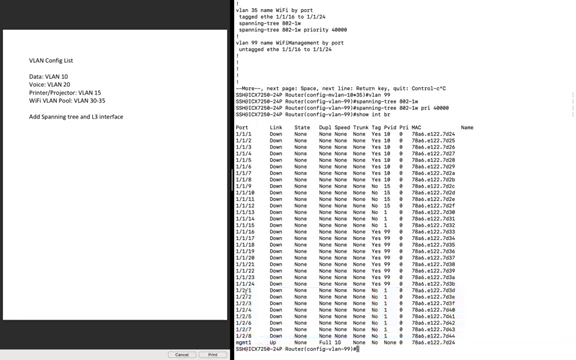
left_click_drag(236, 291, 256, 291)
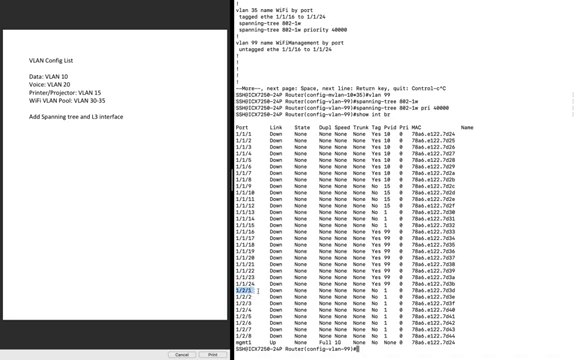
left_click(110, 131)
type("int")
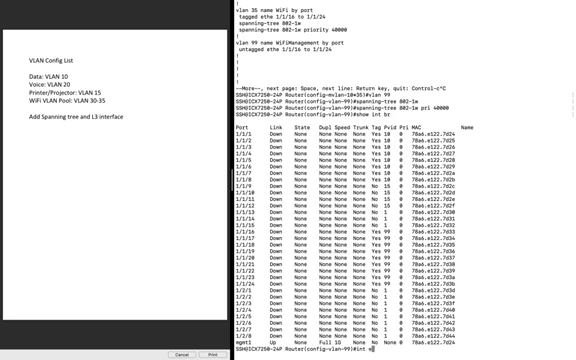
type("eth 1/2/1")
Apply 'vlan-config add all-tagged' on interface ethernet 1/2/1, tagging it into all ten VLANs
key("Return")
type("vlan-c")
type("o")
key("Tab")
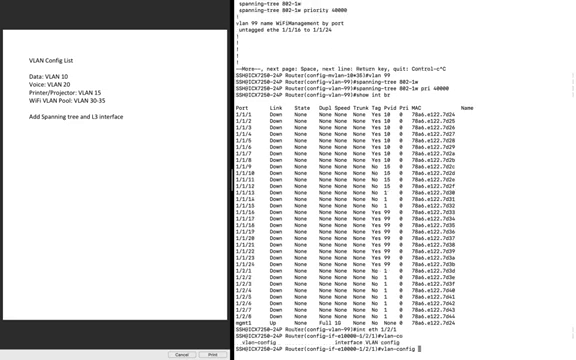
key("Tab")
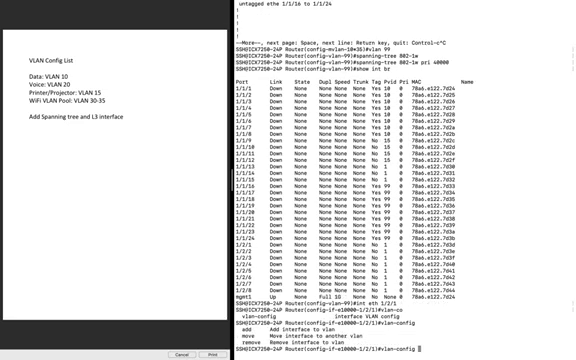
type("add")
key("Tab")
key("Tab")
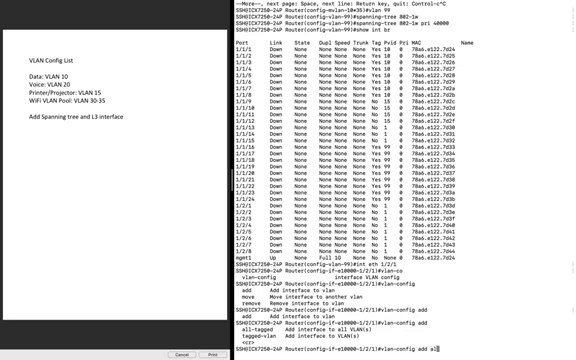
type("all-ta")
key("Tab")
key("Return")
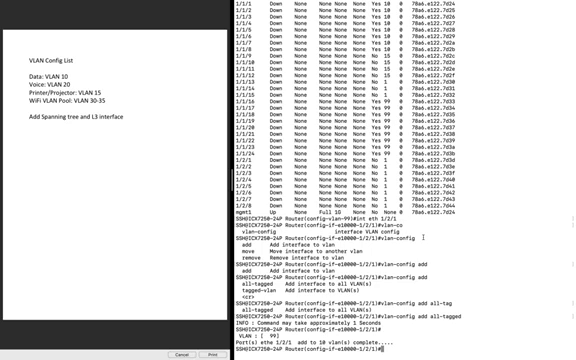
type("vlan 99")
Add router-interface ve 99 under VLAN 99 and assign ve 99 the address 99.99.99.1/26
key("Return")
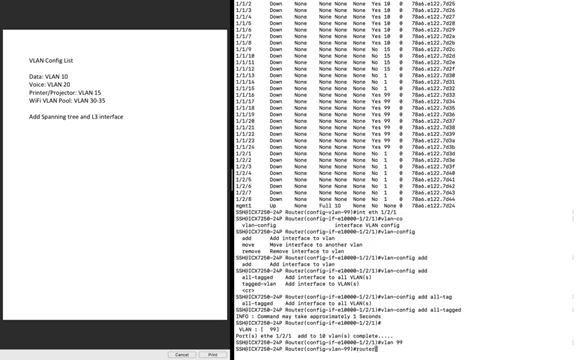
type("router")
key("Tab")
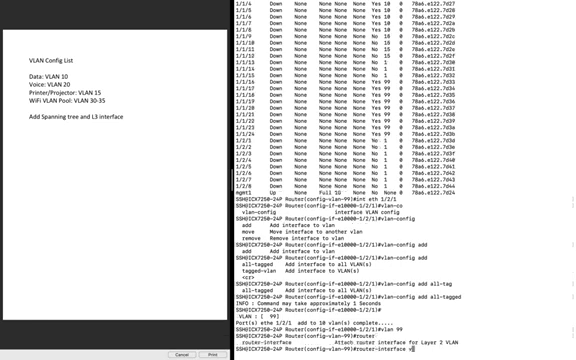
type("ve")
type("99")
key("Return")
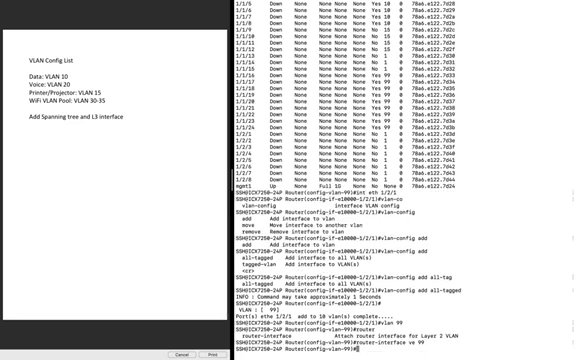
type("int ")
type("ve 99")
key("Return")
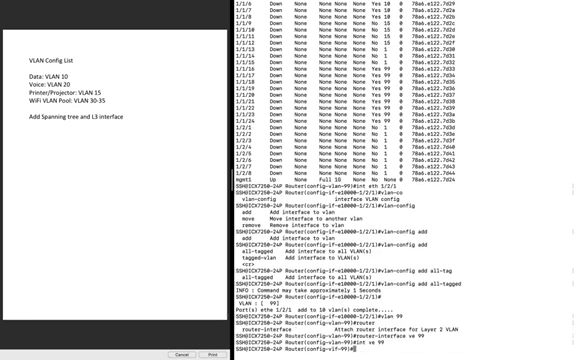
type("ip add ")
type("99.99.99.1")
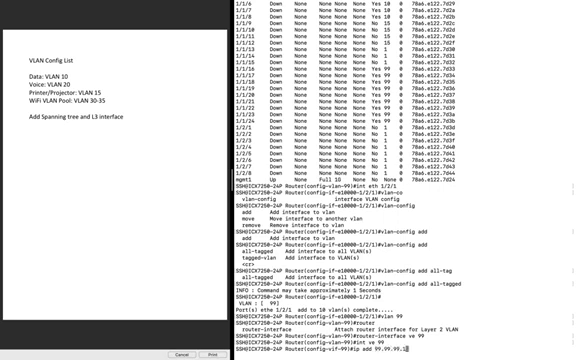
type("/")
type("2")
type("4")
key("Return")
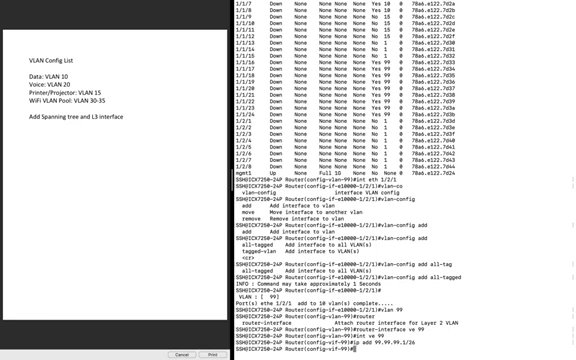
type("exit")
After failed attempts outside config mode, re-enter 'conf t' and add 'ip route 0.0.0.0/0 10.0.0.1'
key("Return")
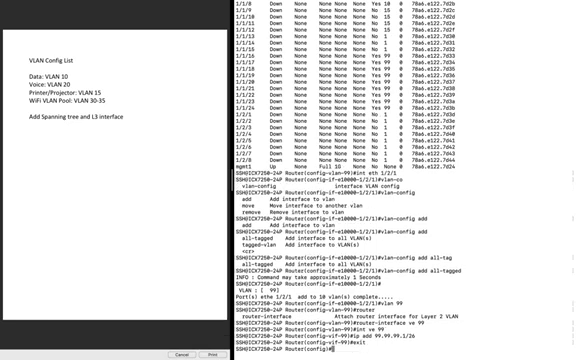
type("exit")
key("Return")
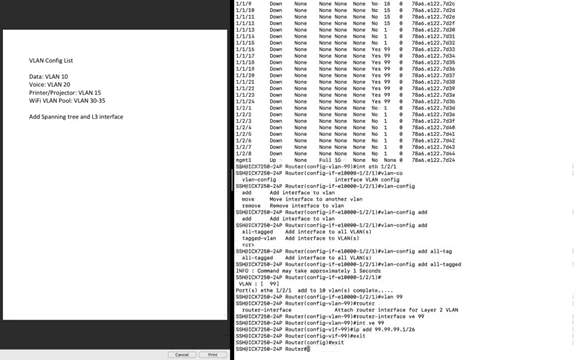
type("ip rot")
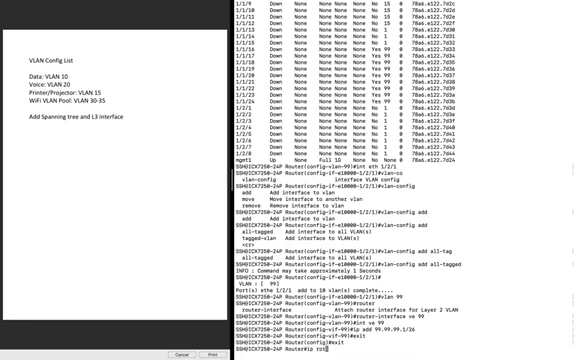
key("Return")
type("ip rout")
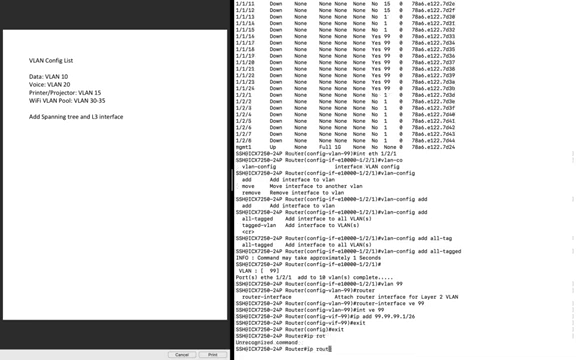
type("e")
key("Return")
type("conf t")
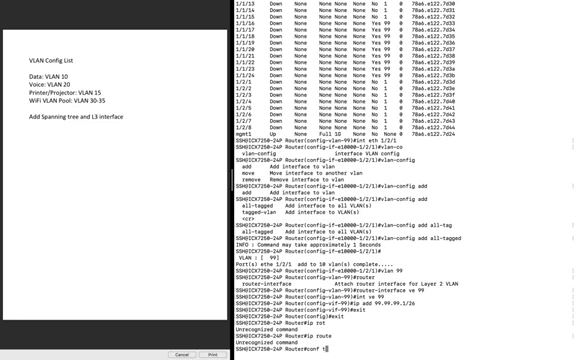
key("Return")
type("ip route ")
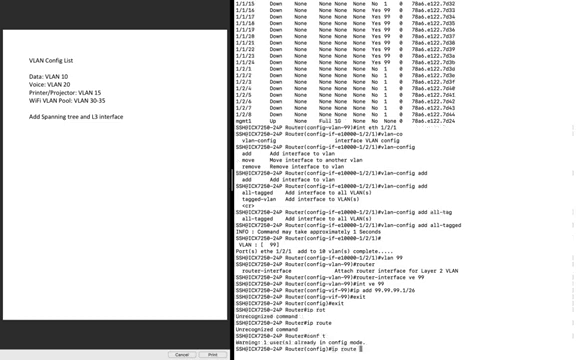
type("0.0.0.0/0")
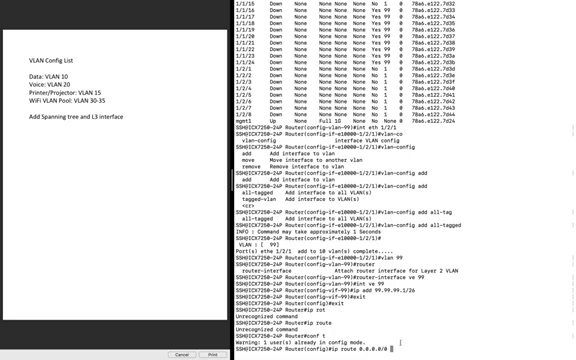
type("10.0.0.")
type("1")
key("Return")
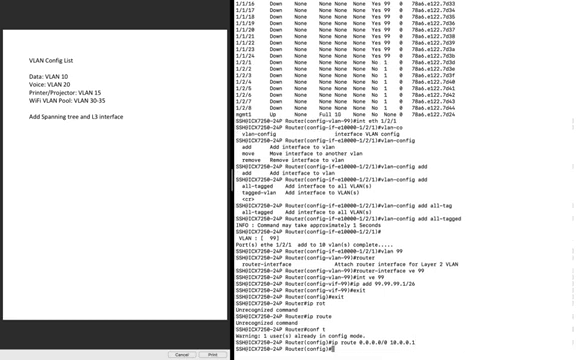
type("wr mem")
Write the configuration, including the new default route, to startup flash with 'wr mem'
key("Return")
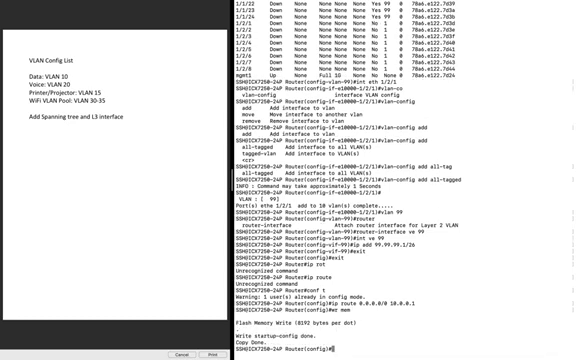